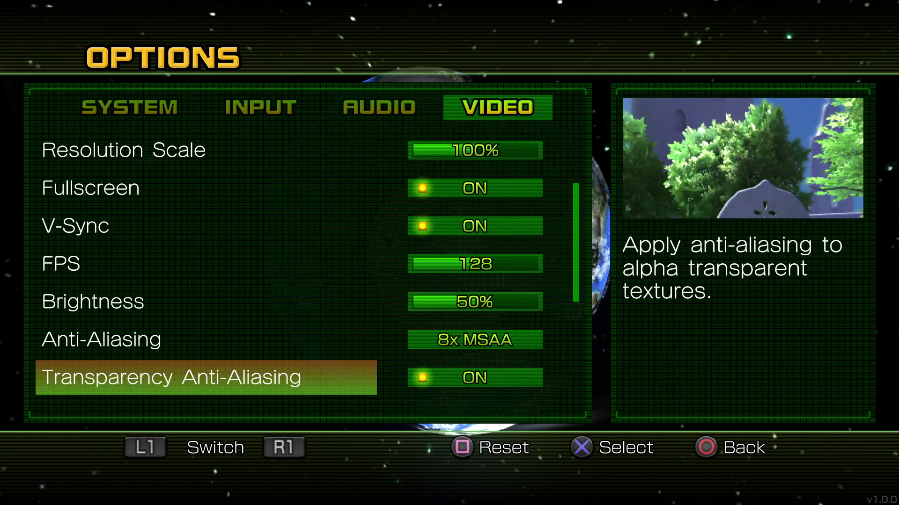
{"action": "key", "text": "Up"}
{"action": "key", "text": "Down"}
{"action": "key", "text": "Down"}
{"action": "key", "text": "Up"}
{"action": "key", "text": "Up"}
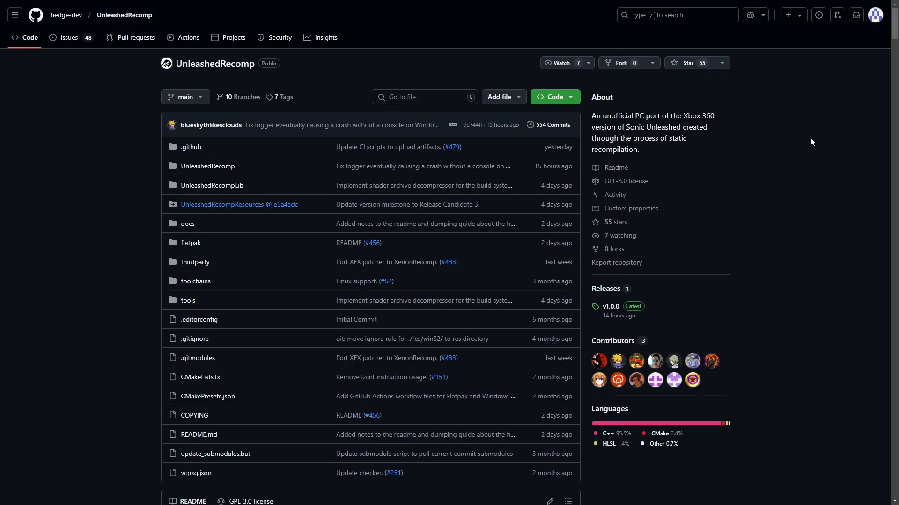
Step: Review the minimum system requirements in the UnleashedRecomp README and open the v1.0.0 release
{"action": "scroll", "coordinate": [803, 160], "scroll_direction": "down", "scroll_amount": 8}
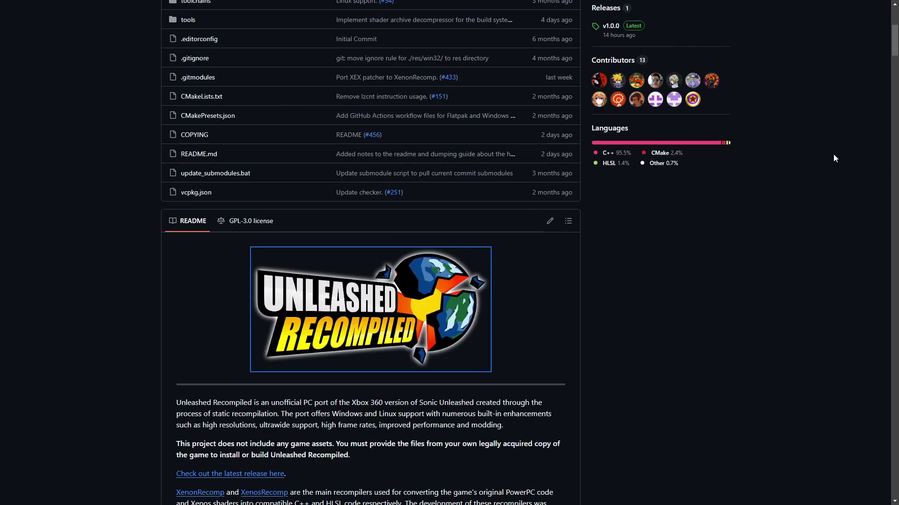
{"action": "scroll", "coordinate": [832, 156], "scroll_direction": "down", "scroll_amount": 4}
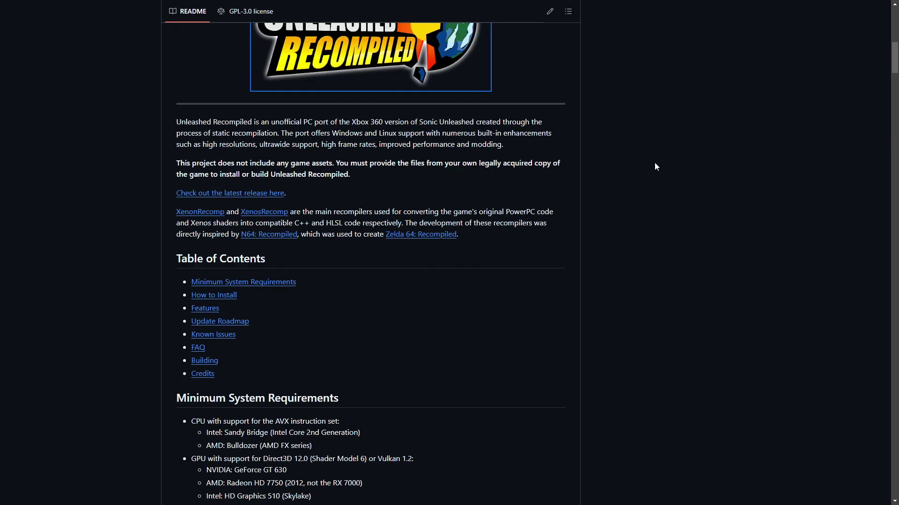
{"action": "scroll", "coordinate": [609, 171], "scroll_direction": "down", "scroll_amount": 3}
{"action": "scroll", "coordinate": [351, 197], "scroll_direction": "down", "scroll_amount": 1}
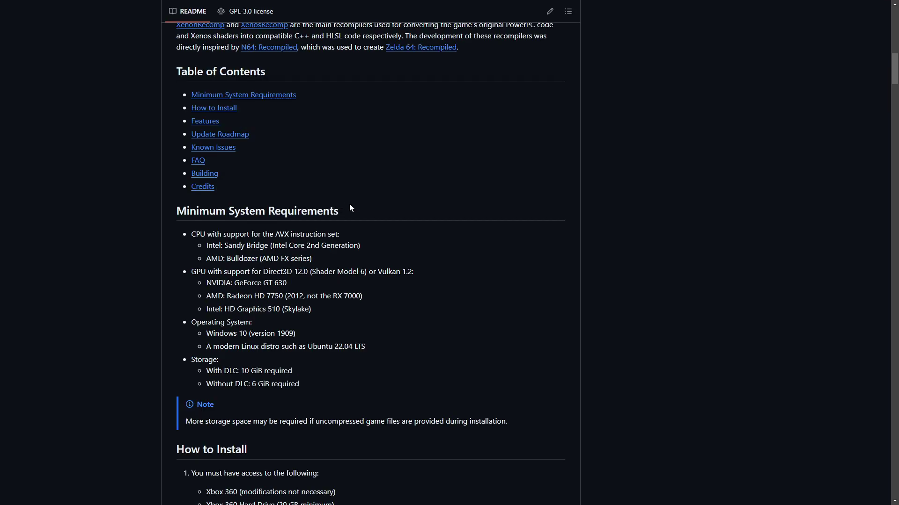
{"action": "scroll", "coordinate": [407, 248], "scroll_direction": "down", "scroll_amount": 1}
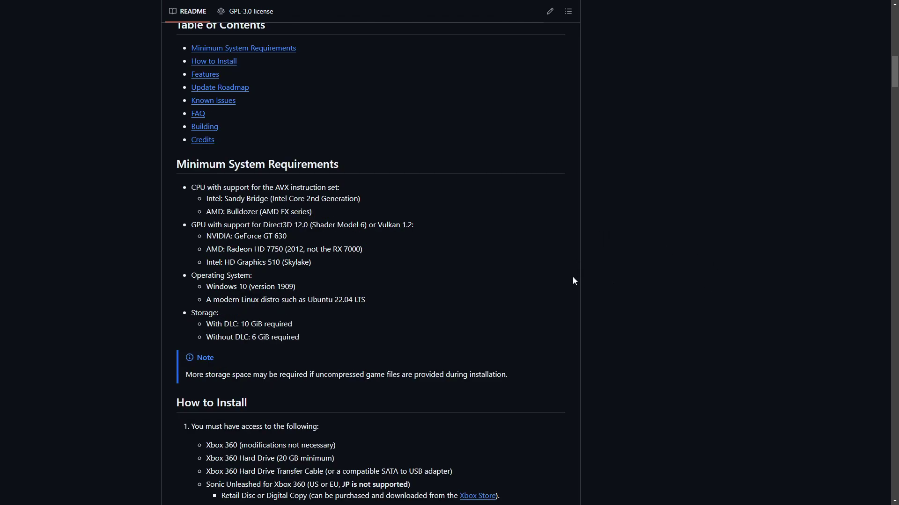
{"action": "scroll", "coordinate": [622, 281], "scroll_direction": "up", "scroll_amount": 14}
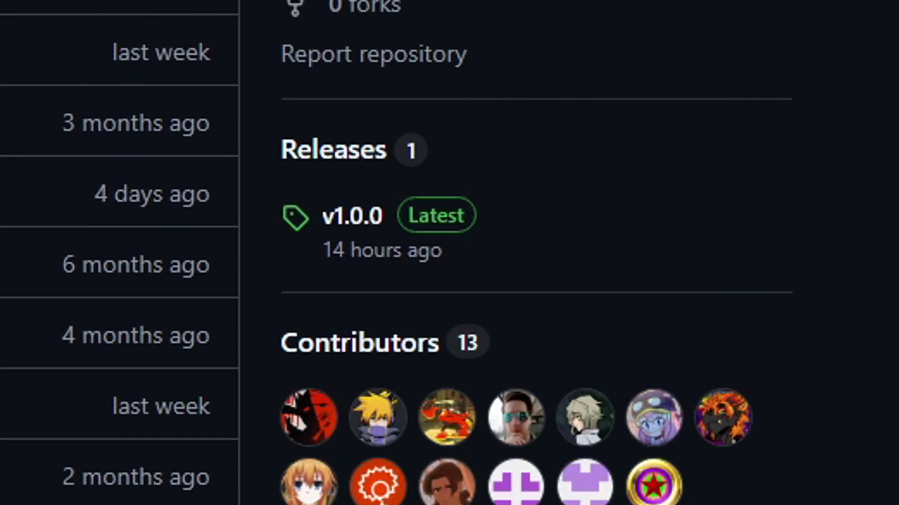
{"action": "left_click", "coordinate": [388, 227]}
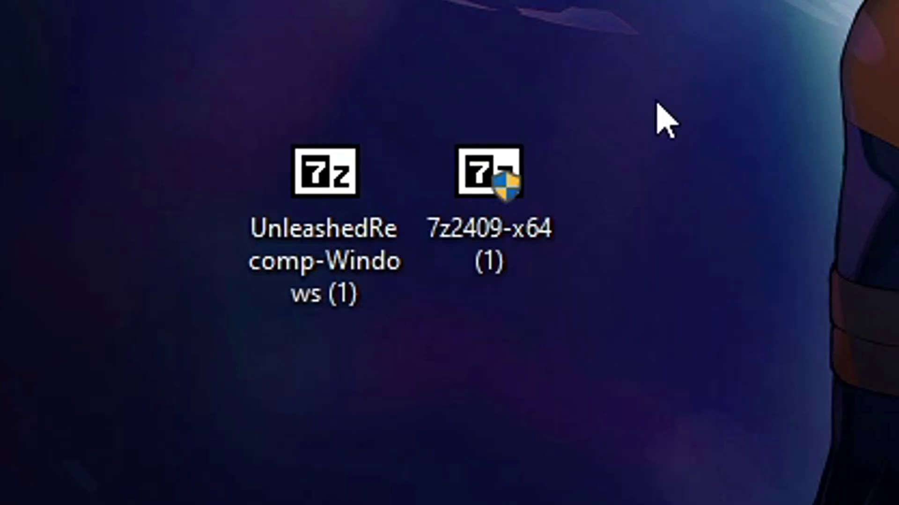
Step: Install 7-Zip 24.09 (x64) to C:\Program Files\7-Zip\ and delete its installer from the desktop
{"action": "left_click", "coordinate": [480, 239]}
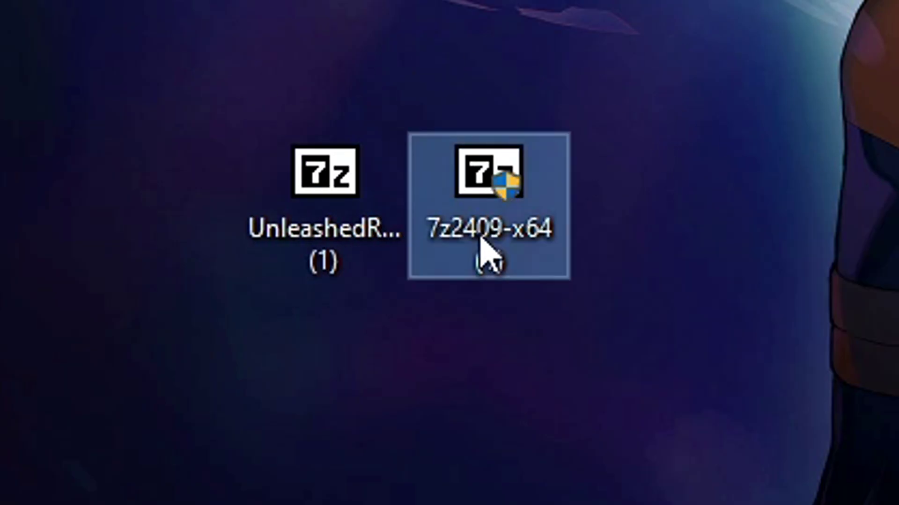
{"action": "left_click", "coordinate": [646, 225]}
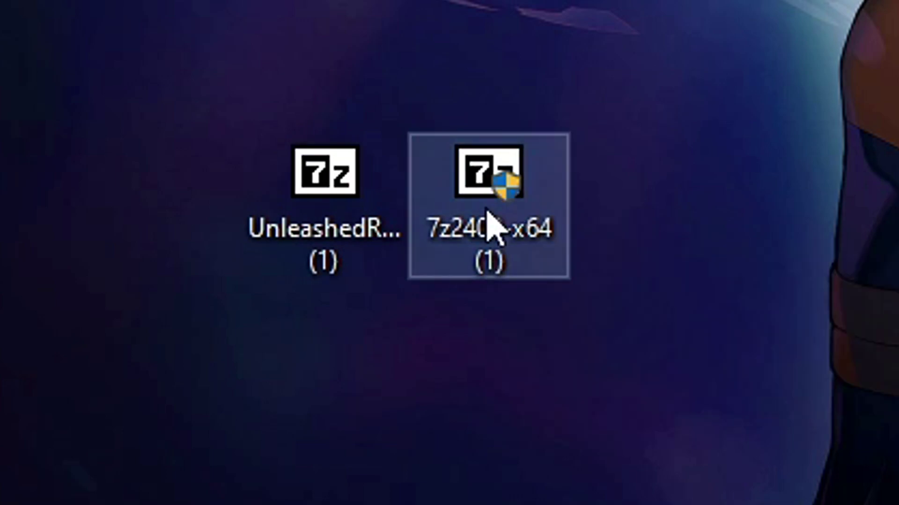
{"action": "double_click", "coordinate": [486, 212]}
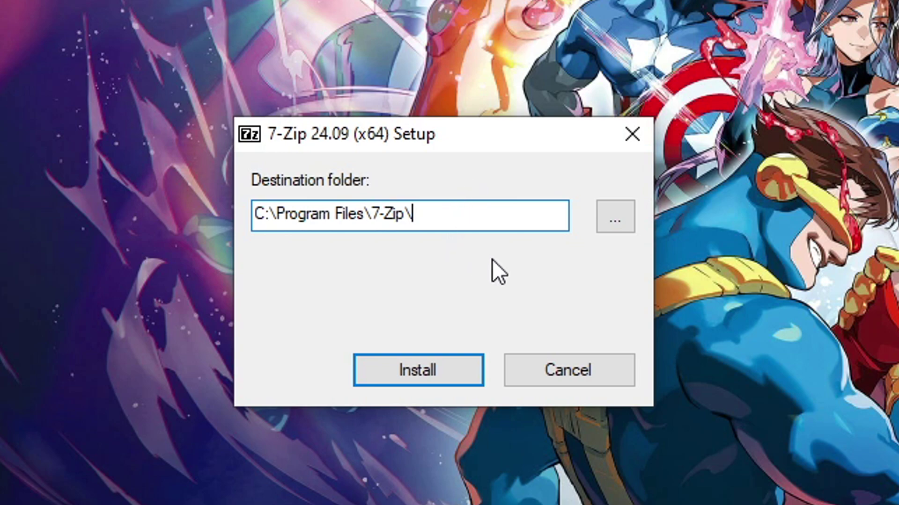
{"action": "left_click", "coordinate": [418, 375]}
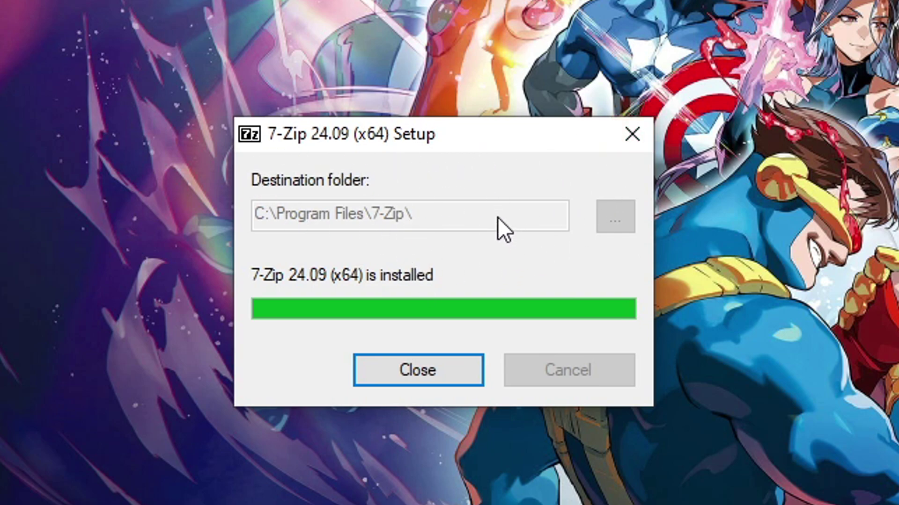
{"action": "left_click", "coordinate": [426, 381]}
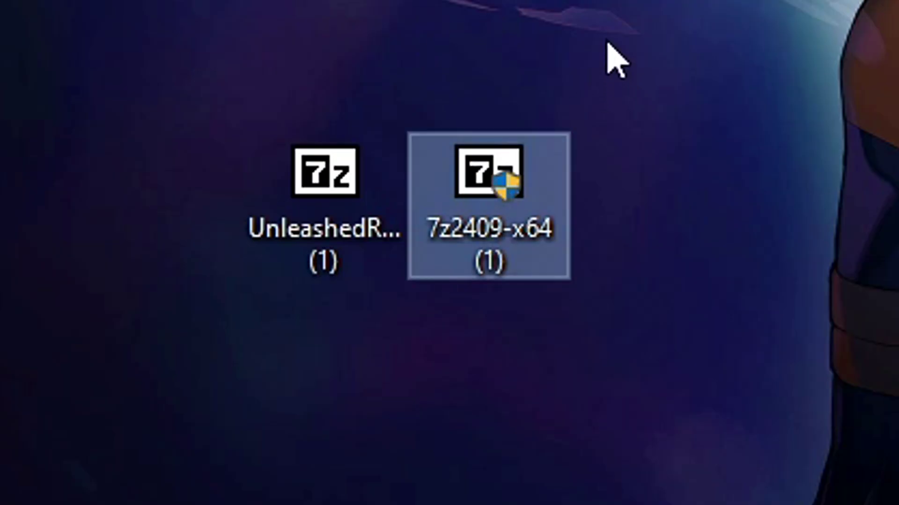
{"action": "key", "text": "Delete"}
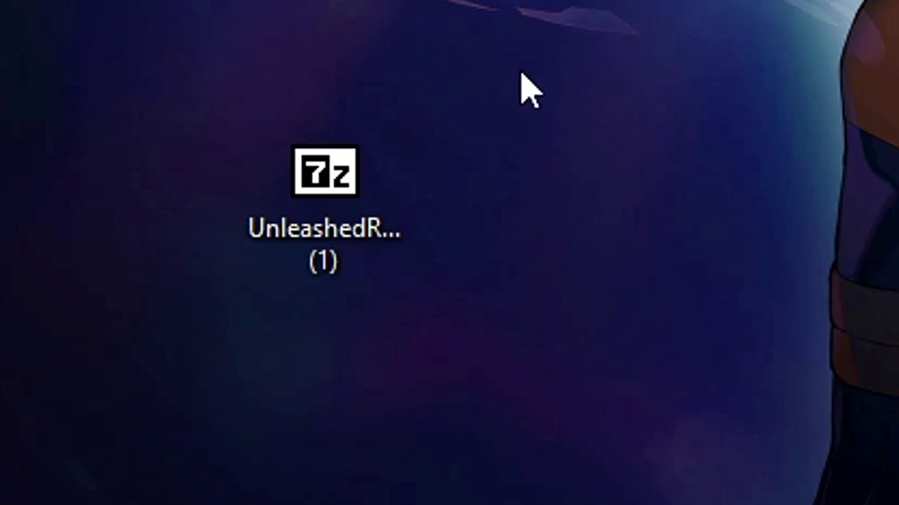
Step: Extract the UnleashedRecomp-Windows (1) archive with 7-Zip into its own folder and delete the ZIP file
{"action": "left_click", "coordinate": [347, 193]}
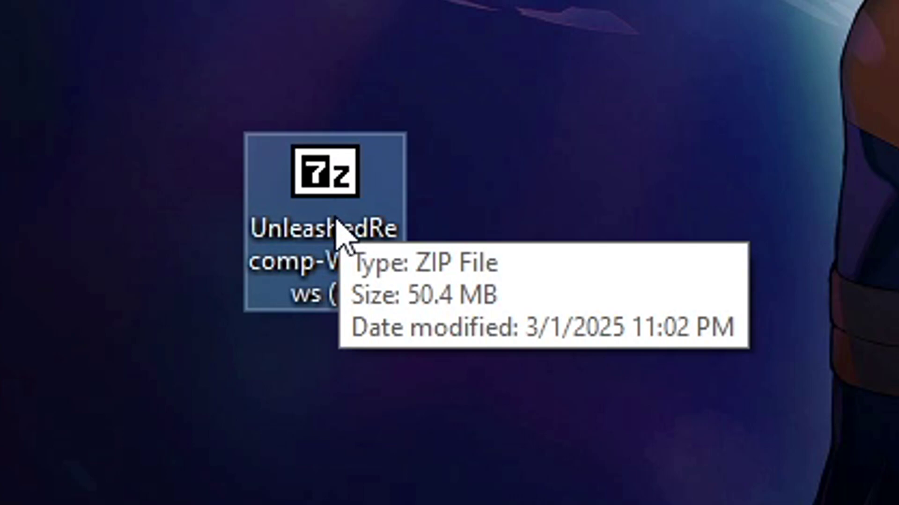
{"action": "right_click", "coordinate": [337, 224]}
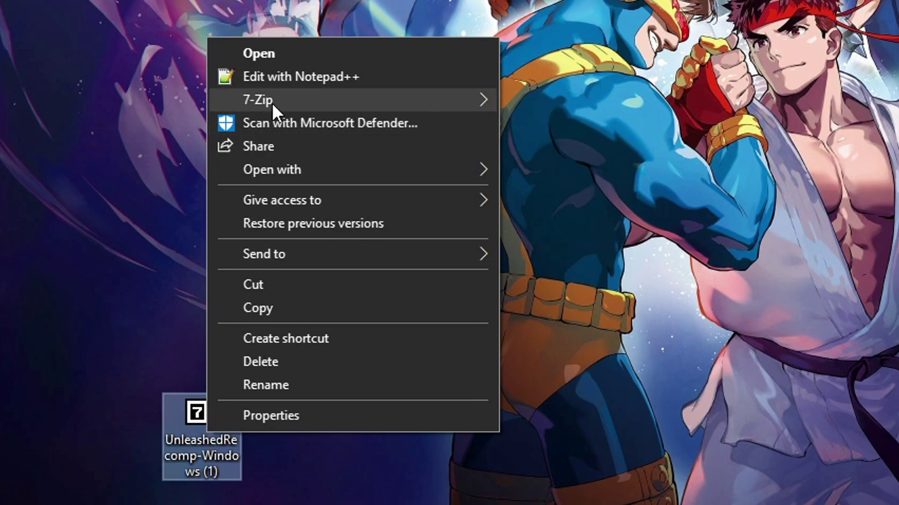
{"action": "mouse_move", "coordinate": [261, 103]}
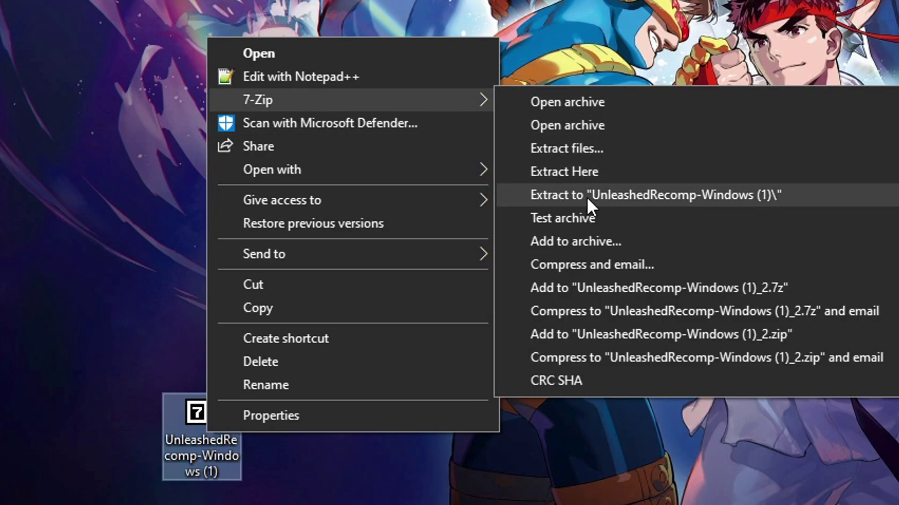
{"action": "left_click", "coordinate": [638, 198]}
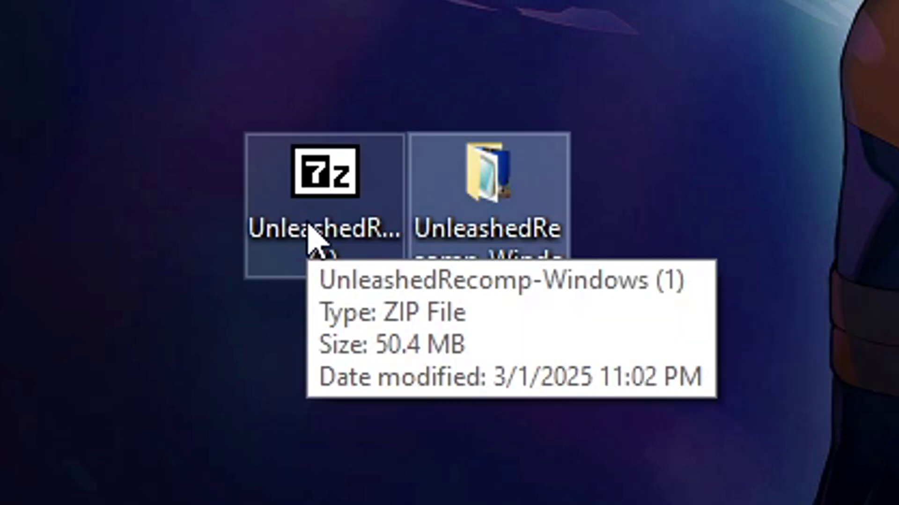
{"action": "left_click", "coordinate": [311, 237]}
{"action": "key", "text": "Delete"}
Step: Open the extracted UnleashedRecomp-Windows (1) folder and launch the UnleashedRecomp application
{"action": "left_click", "coordinate": [451, 171]}
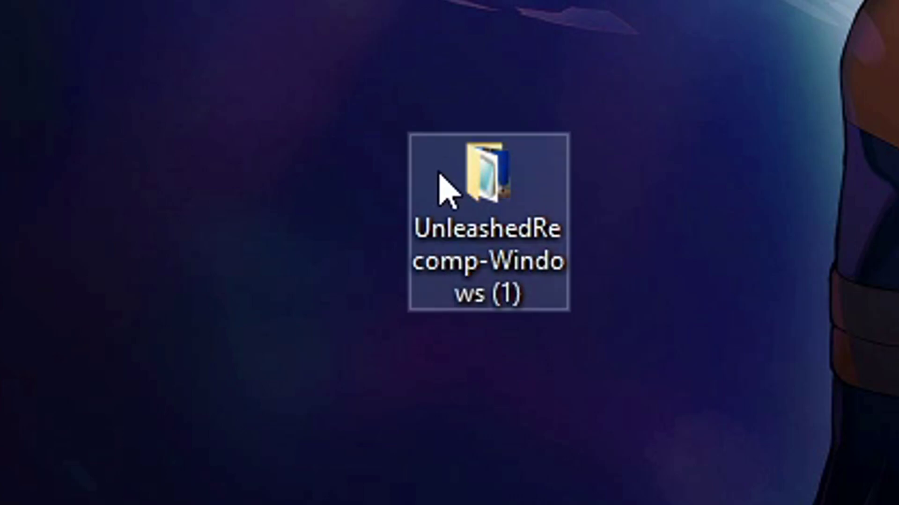
{"action": "mouse_move", "coordinate": [522, 210]}
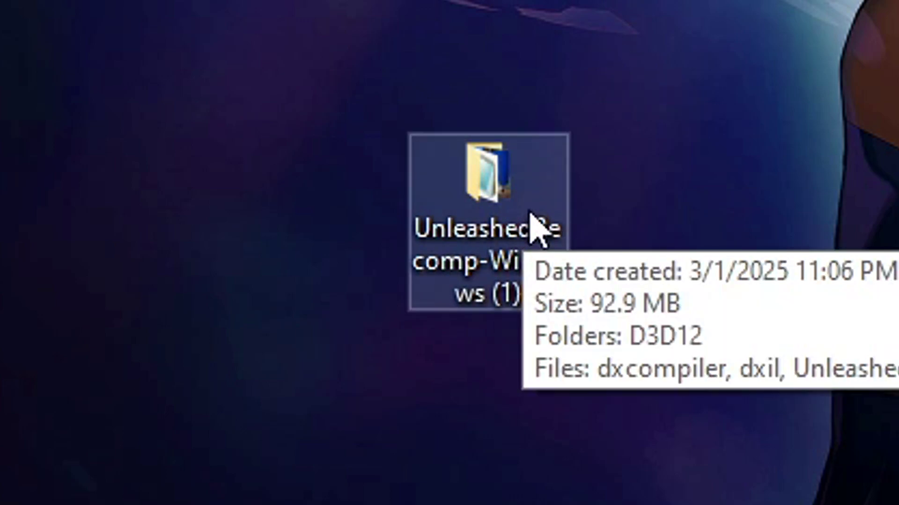
{"action": "double_click", "coordinate": [530, 202]}
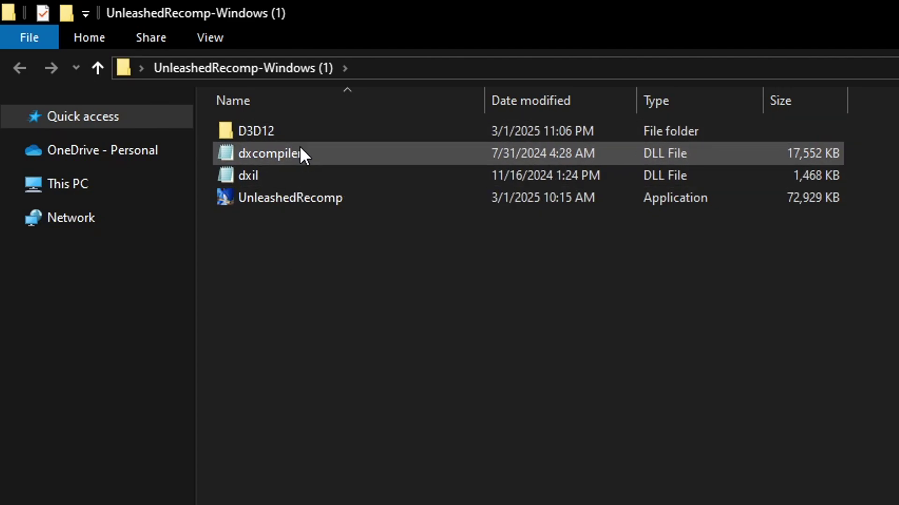
{"action": "left_click", "coordinate": [356, 205]}
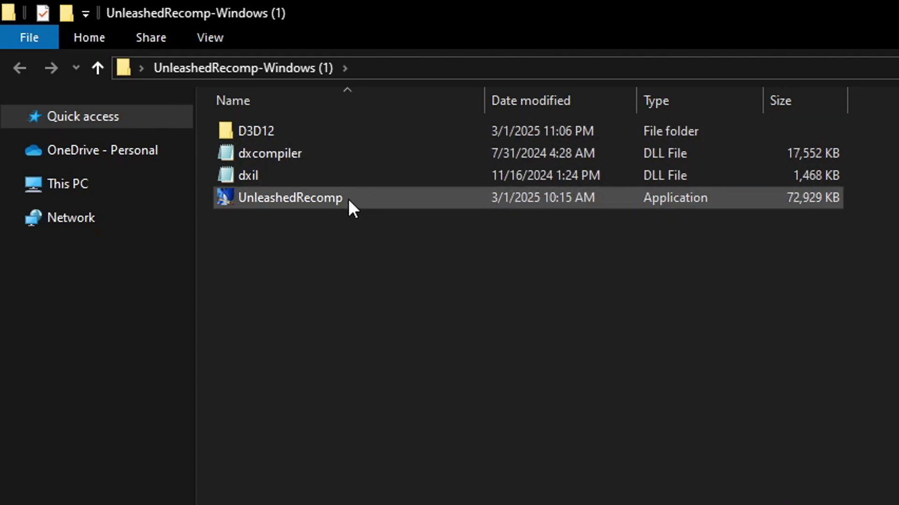
{"action": "left_click", "coordinate": [400, 202]}
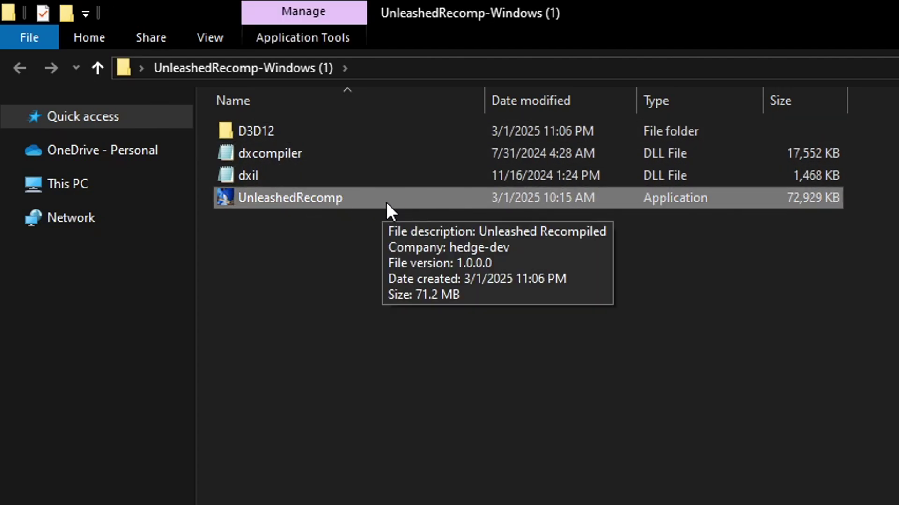
{"action": "double_click", "coordinate": [398, 201]}
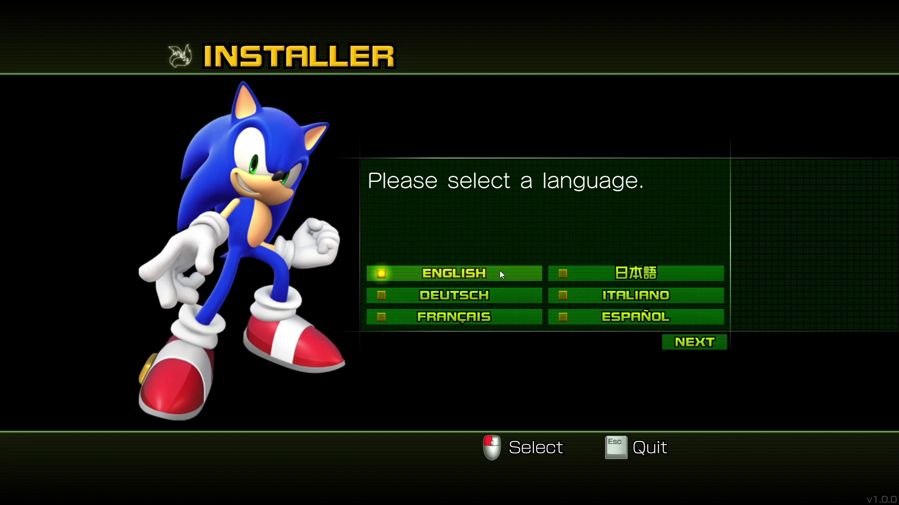
Step: Continue the installer in English past the welcome page and add the SonicUnleashed disc image as the game source
{"action": "left_click", "coordinate": [693, 344]}
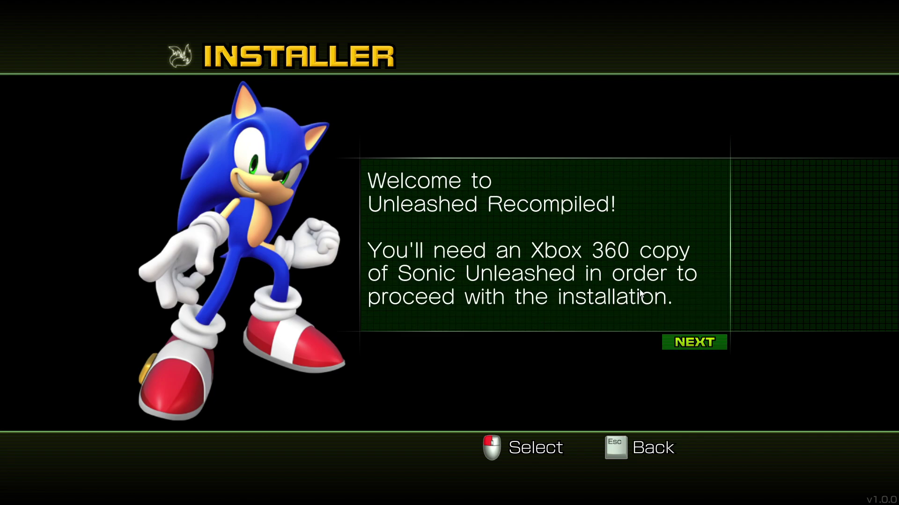
{"action": "left_click", "coordinate": [688, 342]}
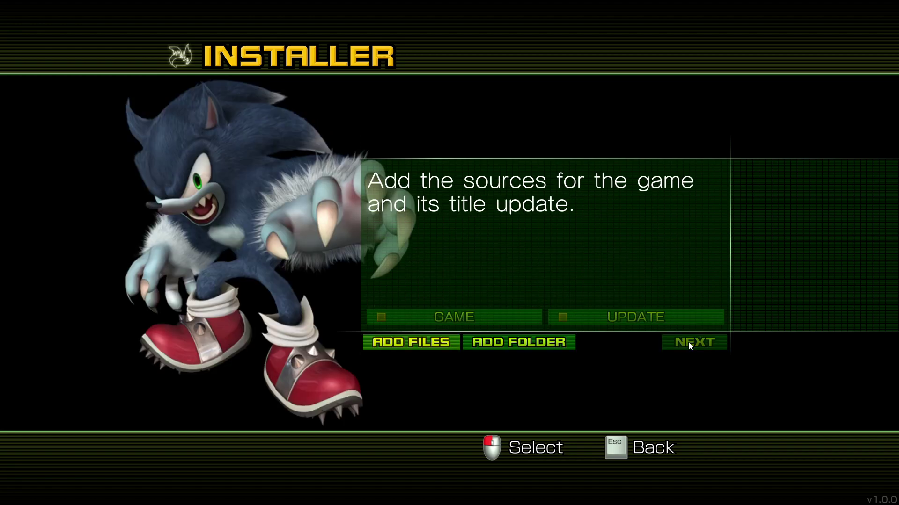
{"action": "left_click", "coordinate": [438, 346]}
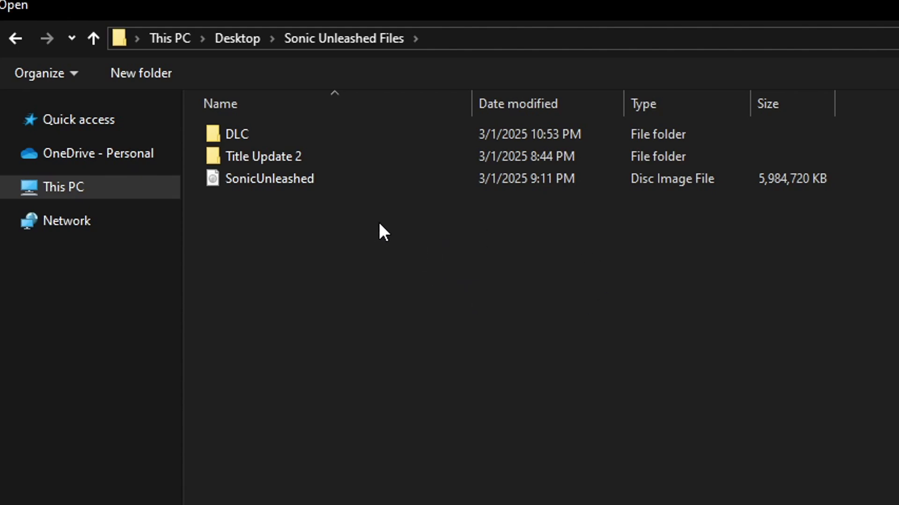
{"action": "left_click", "coordinate": [296, 187]}
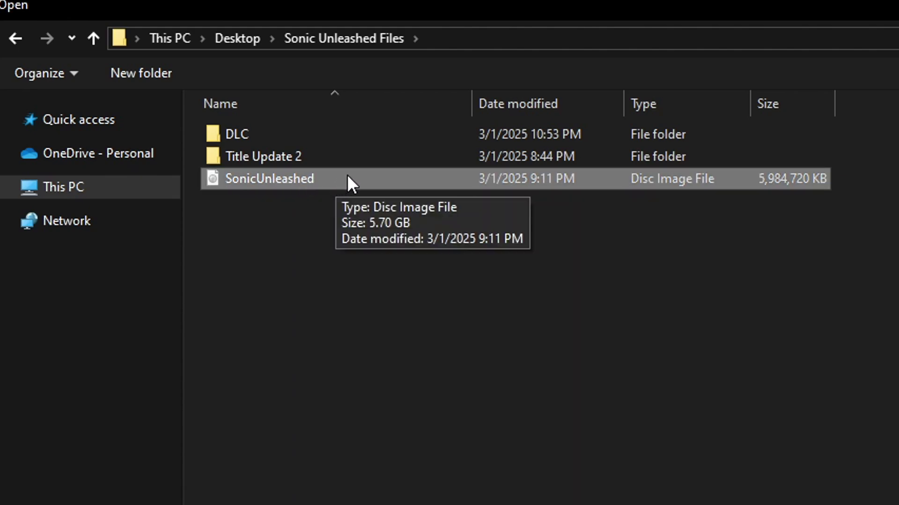
{"action": "left_click", "coordinate": [290, 158]}
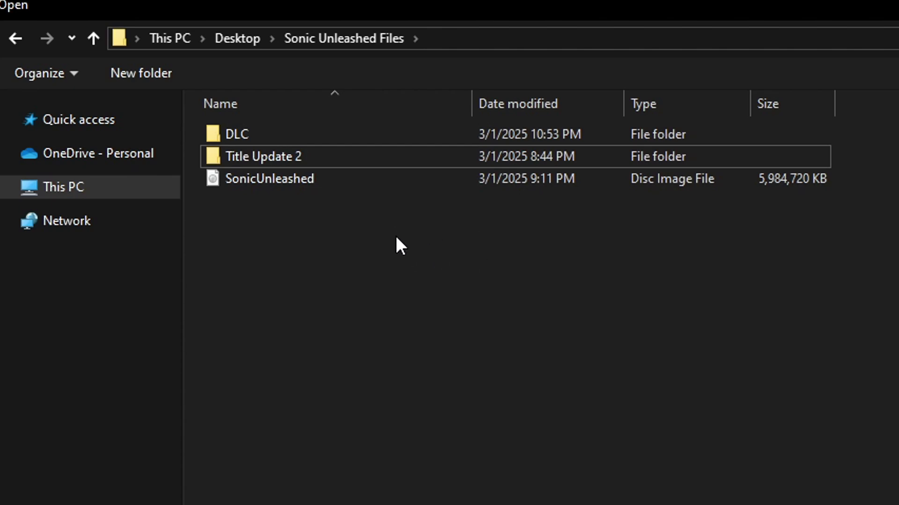
{"action": "key", "text": "Down"}
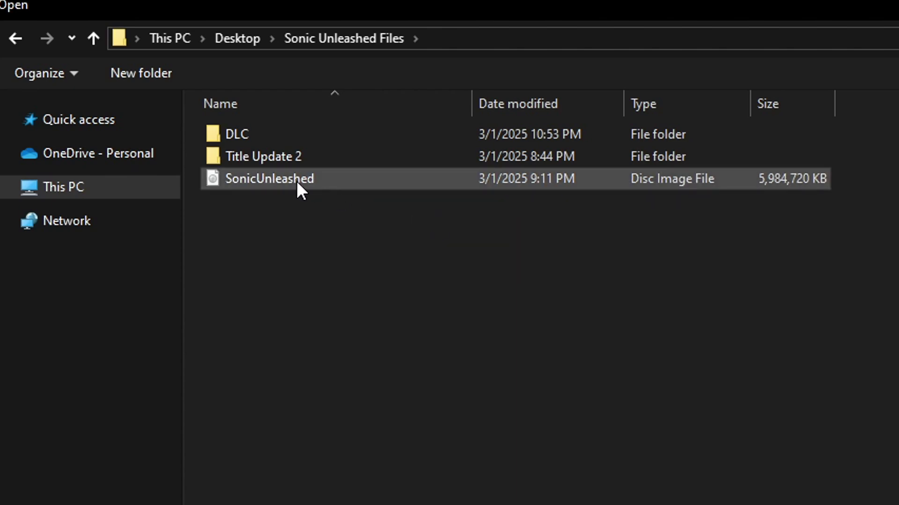
{"action": "double_click", "coordinate": [356, 178]}
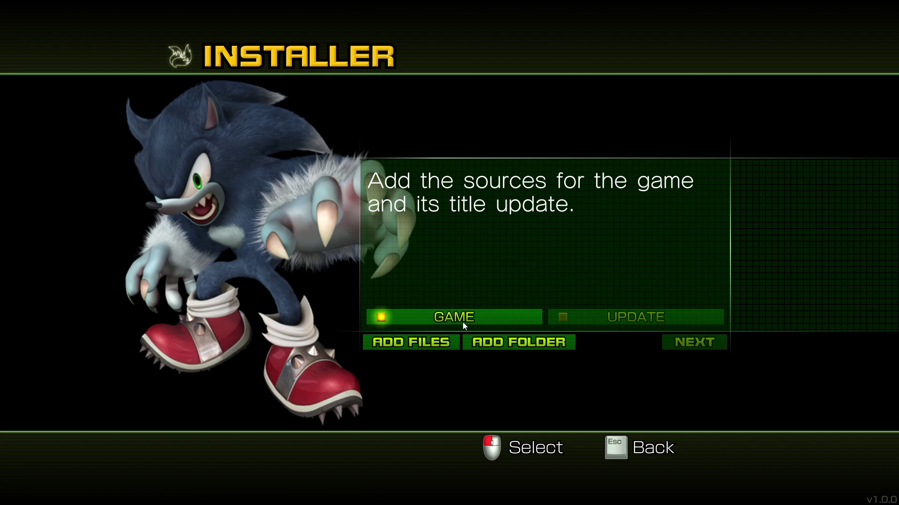
Step: Add the TU_19KA20I file from the Title Update 2 folder as the update source and proceed to the DLC page
{"action": "left_click", "coordinate": [409, 343]}
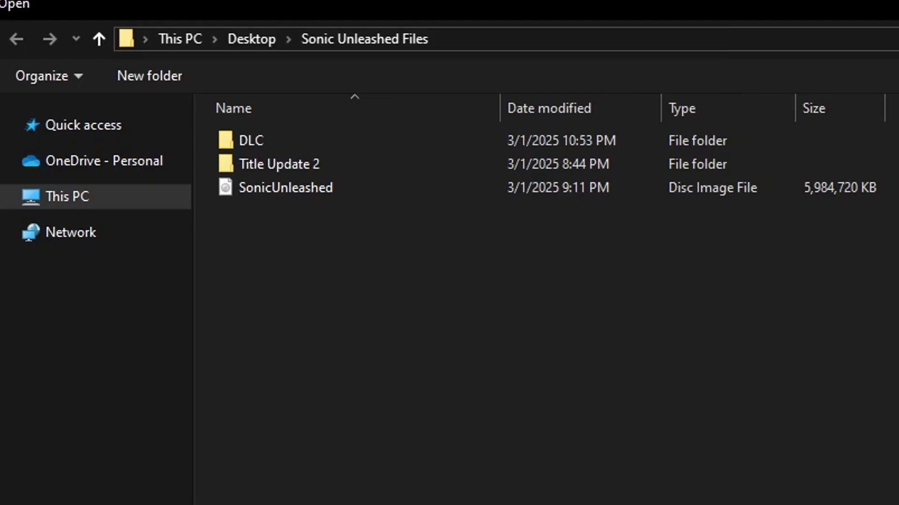
{"action": "left_click", "coordinate": [290, 164]}
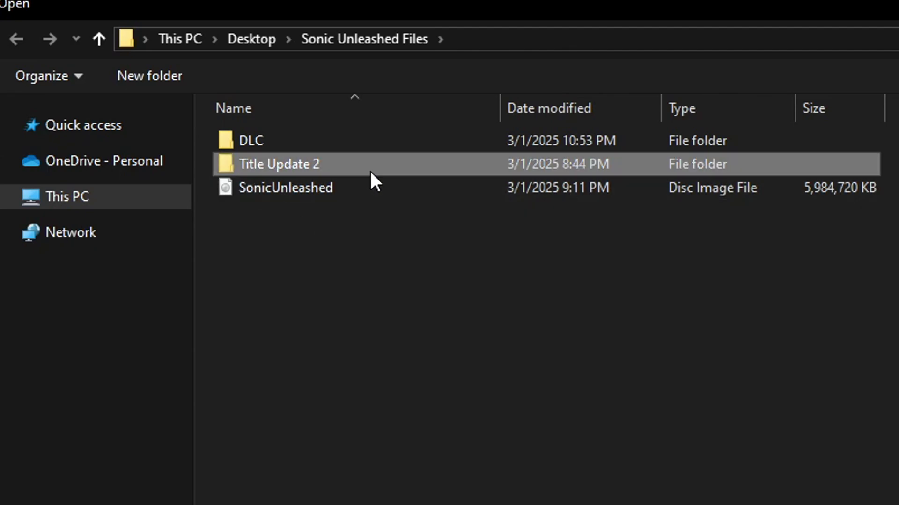
{"action": "double_click", "coordinate": [346, 172]}
{"action": "left_click", "coordinate": [398, 149]}
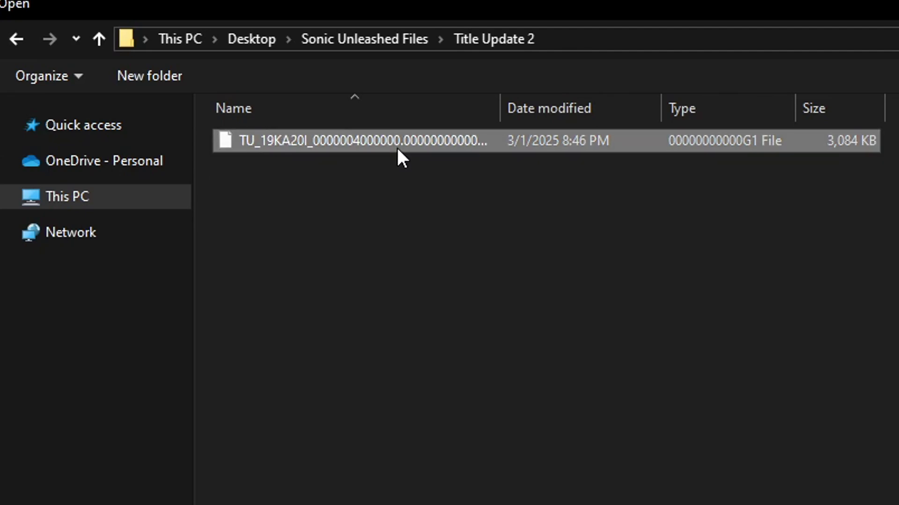
{"action": "double_click", "coordinate": [397, 146]}
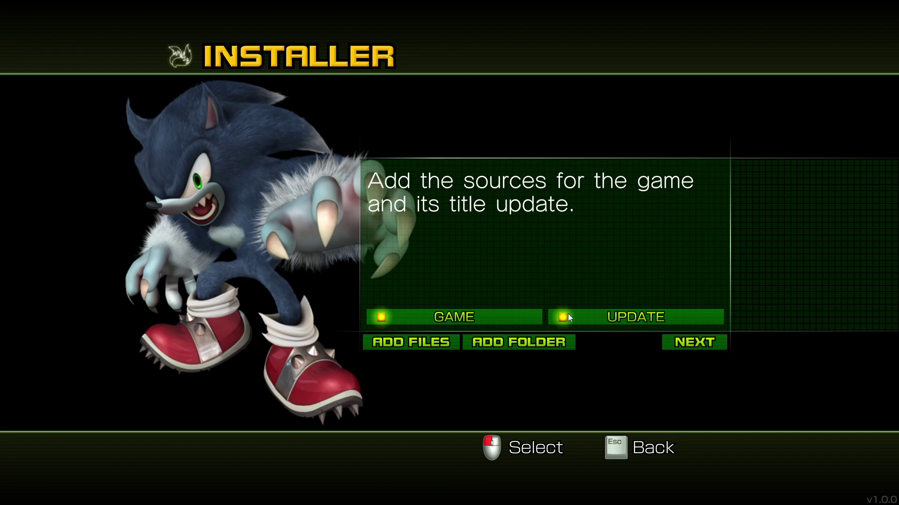
{"action": "left_click", "coordinate": [693, 342]}
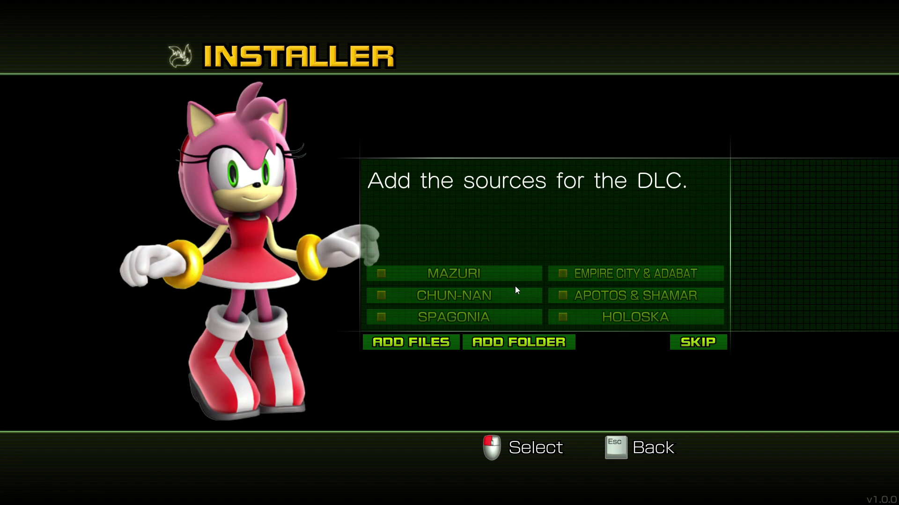
Step: Add the six package files from the DLC folder of Sonic Unleashed Files as DLC sources and proceed with the installation
{"action": "left_click", "coordinate": [416, 346]}
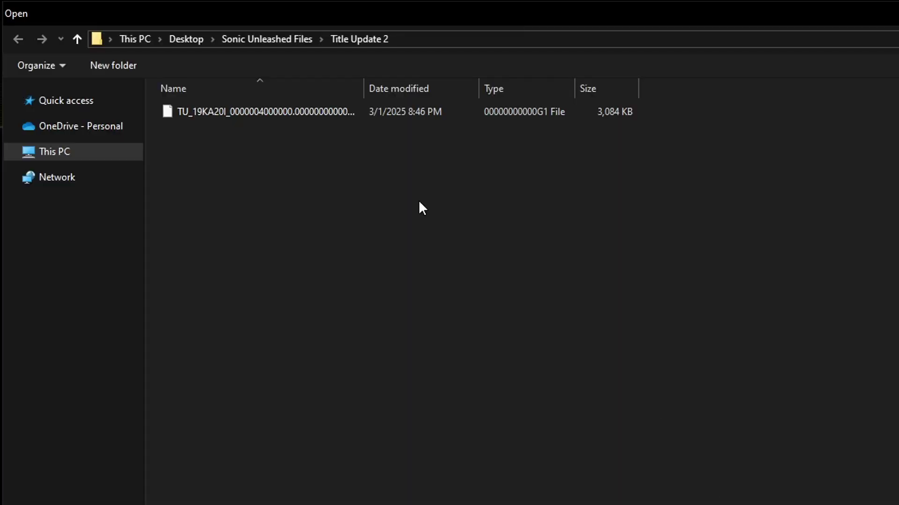
{"action": "left_click", "coordinate": [274, 43]}
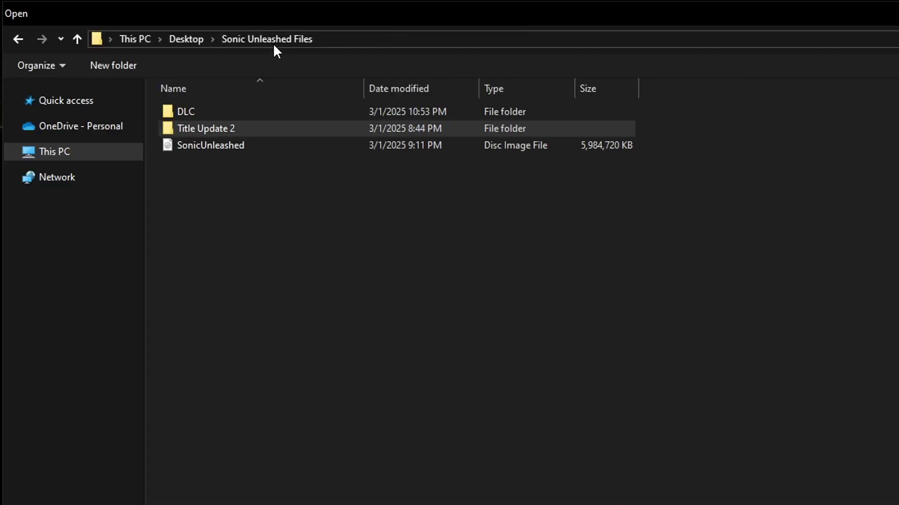
{"action": "double_click", "coordinate": [201, 113]}
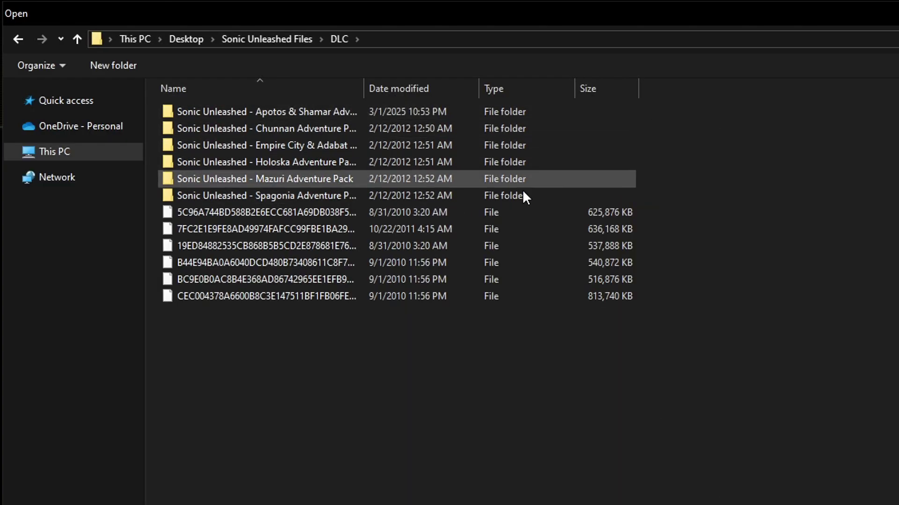
{"action": "left_click_drag", "start_coordinate": [670, 212], "coordinate": [452, 327]}
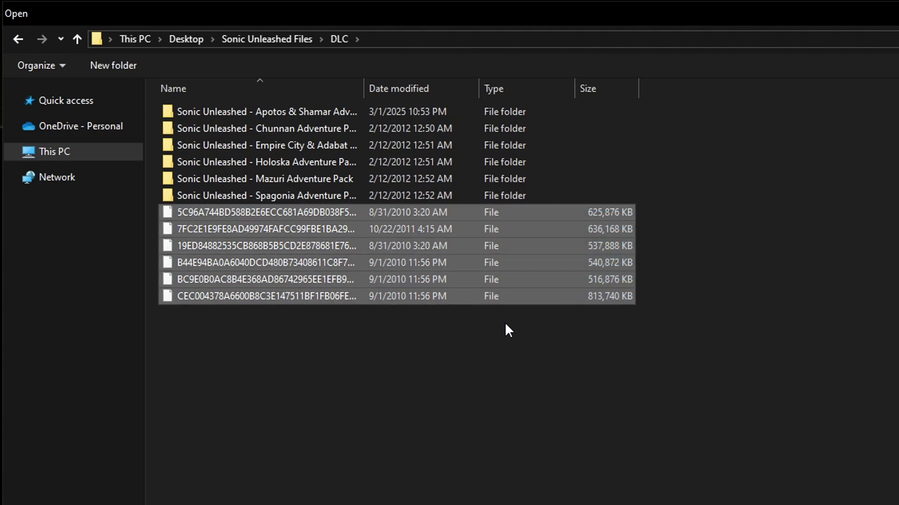
{"action": "left_click", "coordinate": [452, 327]}
{"action": "left_click", "coordinate": [268, 115]}
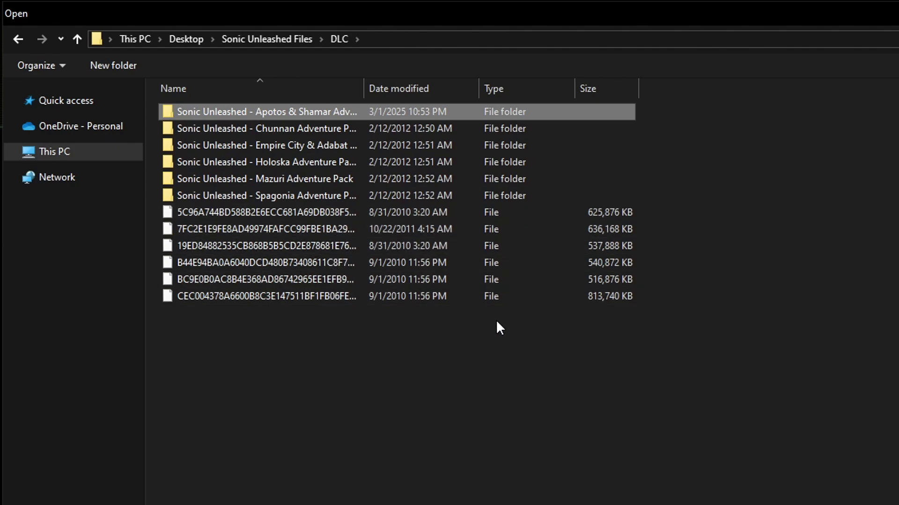
{"action": "left_click", "coordinate": [727, 230]}
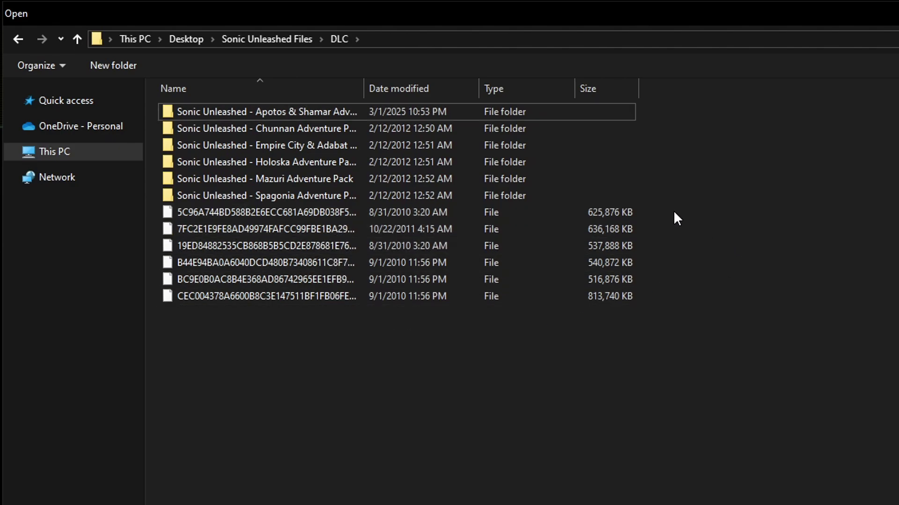
{"action": "left_click_drag", "start_coordinate": [674, 212], "coordinate": [566, 302]}
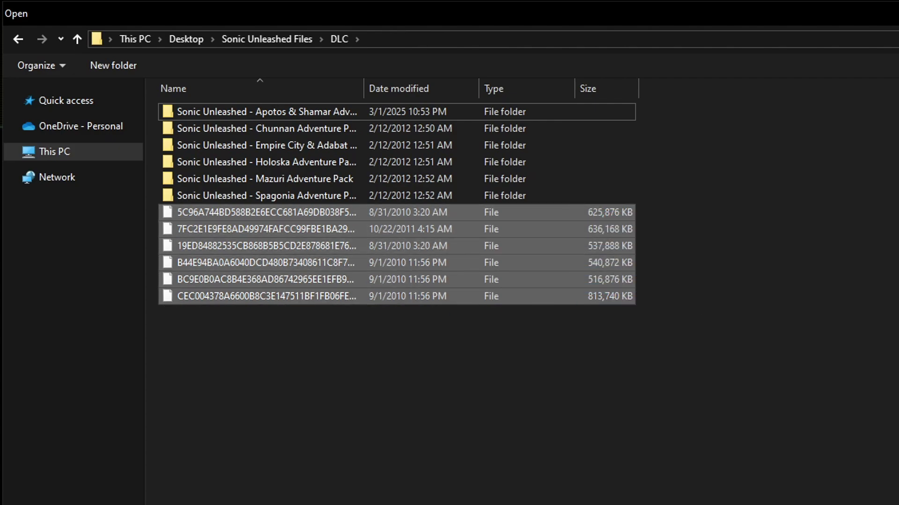
{"action": "key", "text": "Return"}
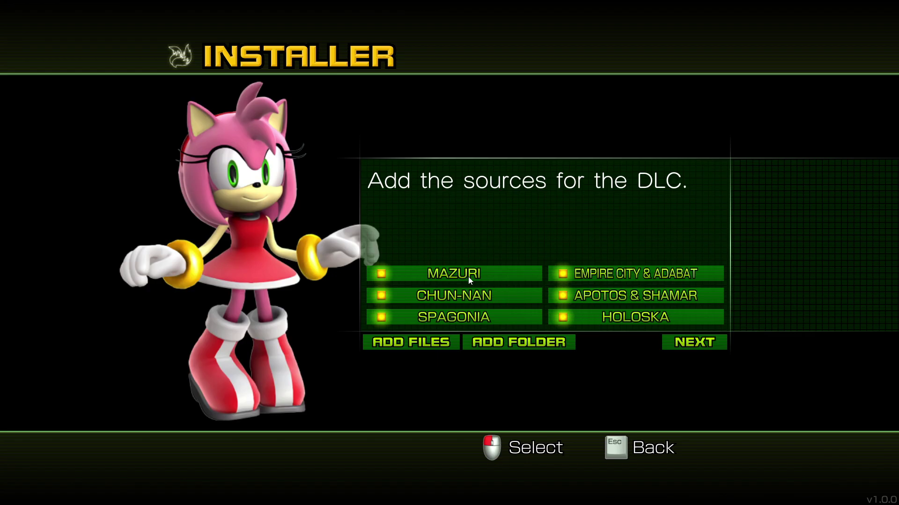
{"action": "left_click", "coordinate": [693, 344]}
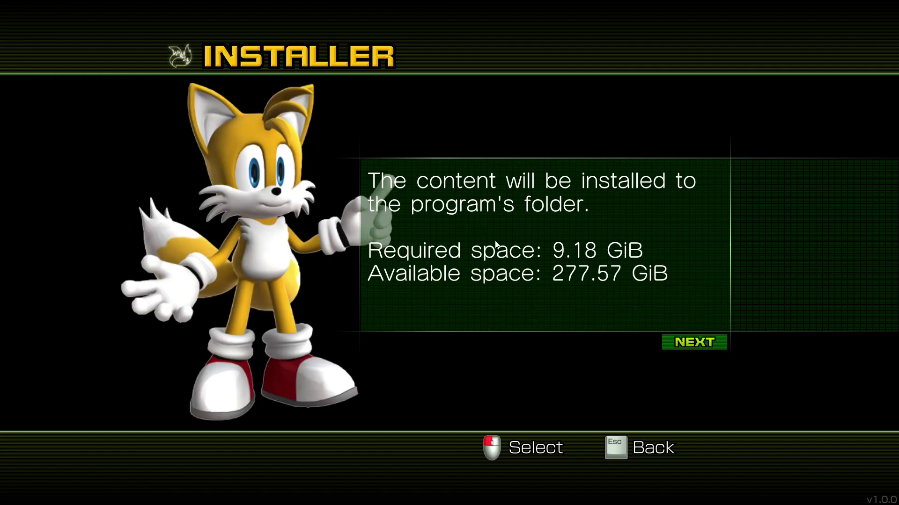
{"action": "left_click", "coordinate": [693, 343]}
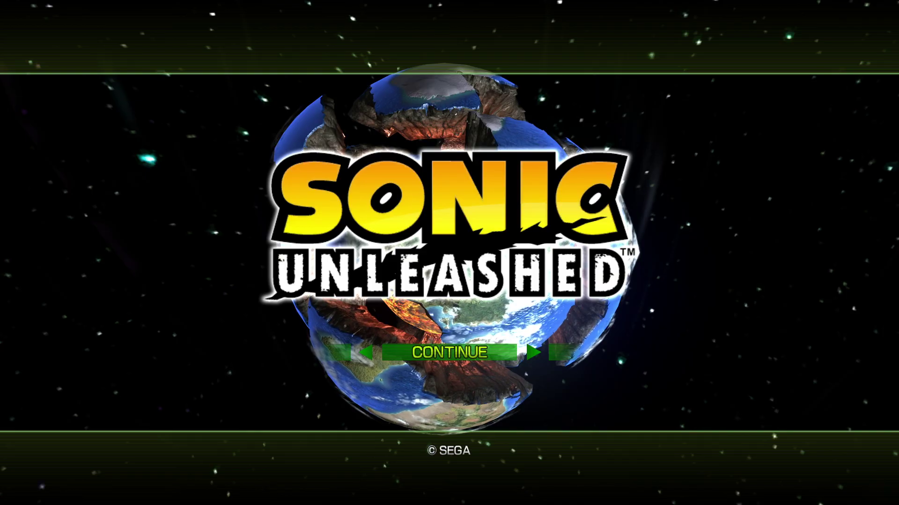
Step: Open the game's Options from the title menu and review the System settings from Language to Control Tutorial
{"action": "key", "text": "Right"}
{"action": "key", "text": "Right"}
{"action": "key", "text": "Right"}
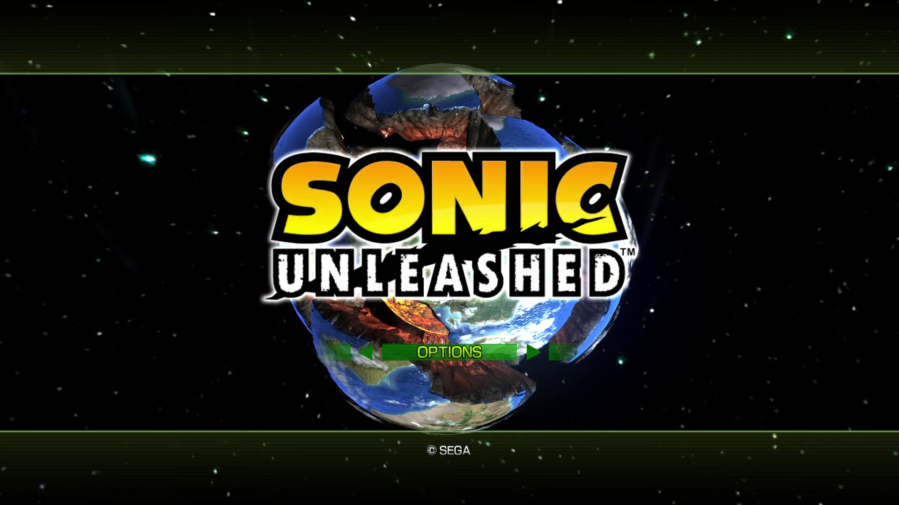
{"action": "key", "text": "Return"}
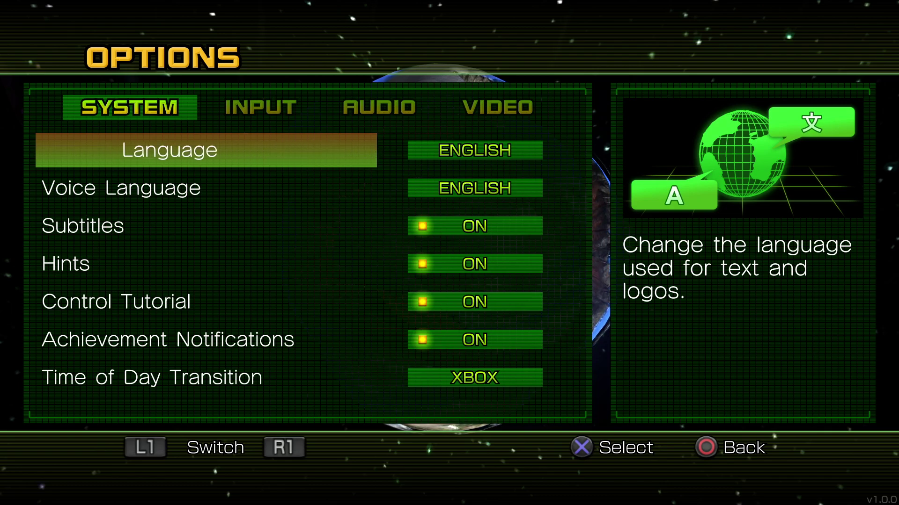
{"action": "key", "text": "Down"}
{"action": "key", "text": "Up"}
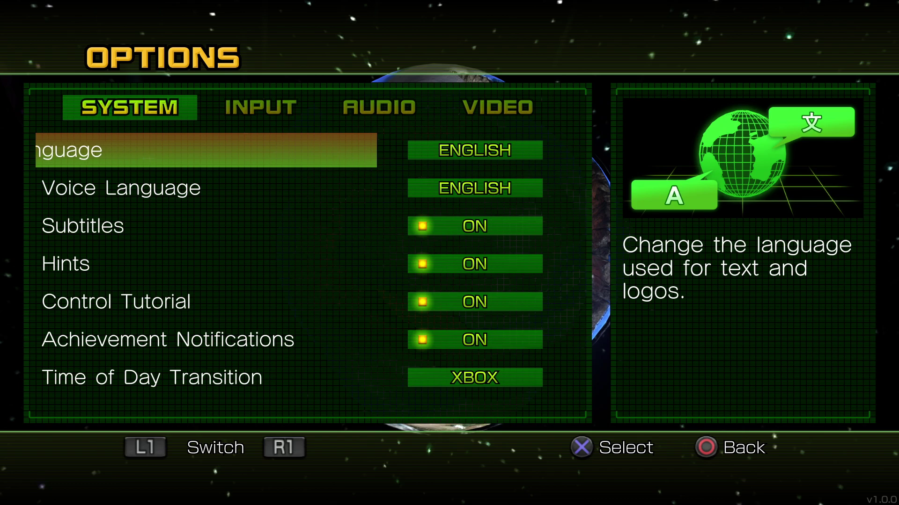
{"action": "key", "text": "Down"}
{"action": "key", "text": "Down"}
{"action": "key", "text": "Down"}
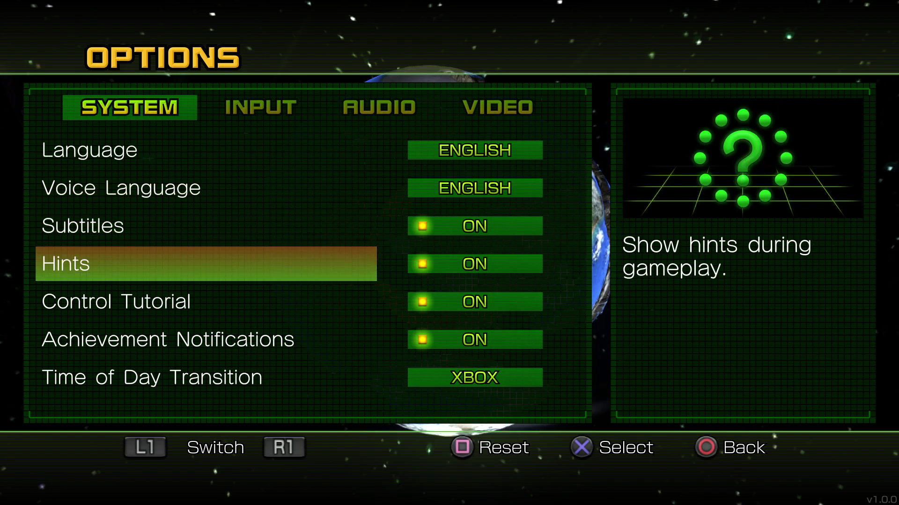
{"action": "key", "text": "Down"}
{"action": "key", "text": "Up"}
{"action": "key", "text": "Down"}
Step: Look through the Input settings and the Audio settings
{"action": "key", "text": "e"}
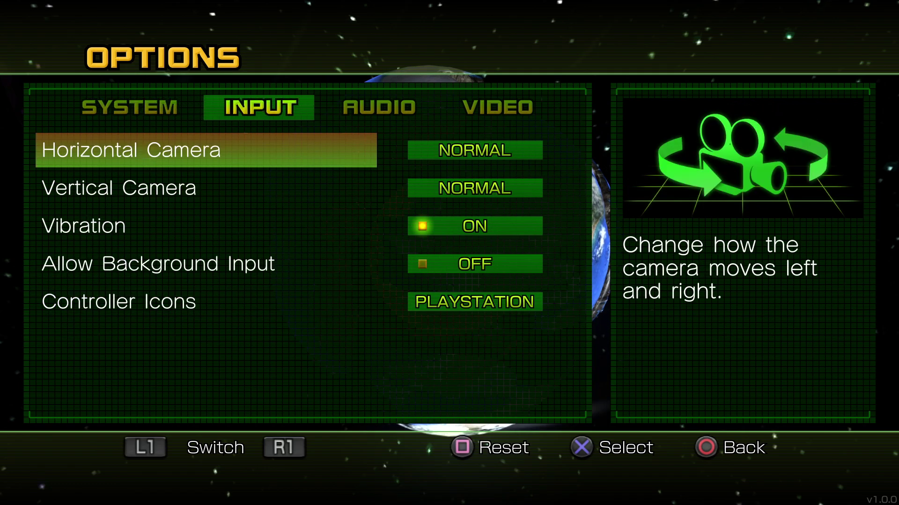
{"action": "key", "text": "Down"}
{"action": "key", "text": "Down"}
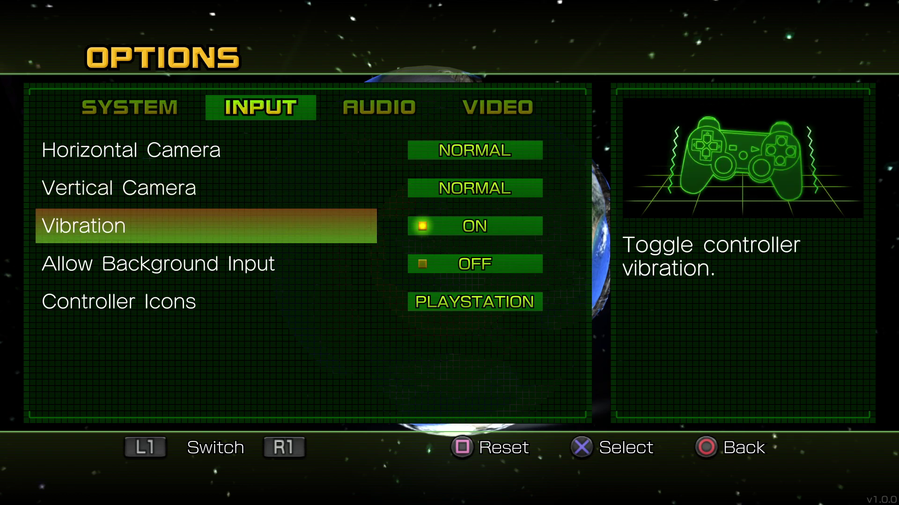
{"action": "key", "text": "e"}
{"action": "key", "text": "Down"}
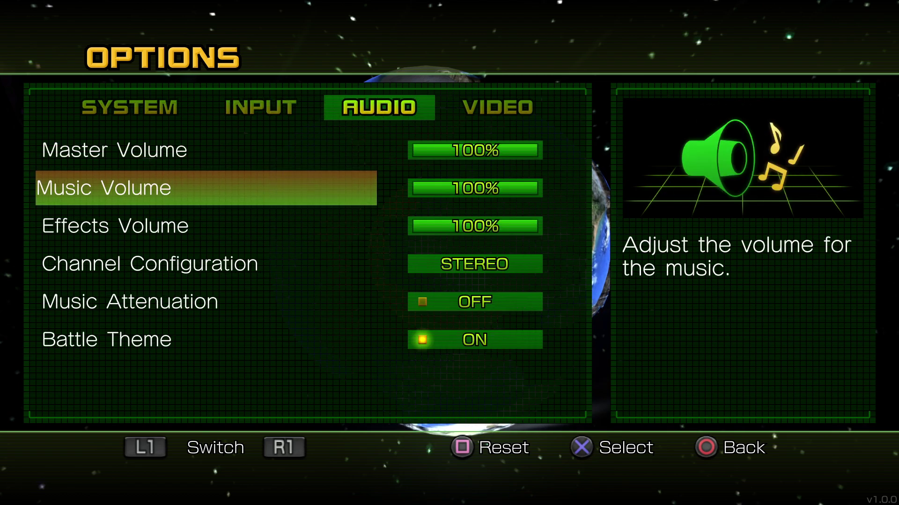
Step: Examine the Video settings for monitor, aspect ratio and resolution scale
{"action": "key", "text": "e"}
{"action": "key", "text": "Down"}
{"action": "key", "text": "Down"}
{"action": "key", "text": "Down"}
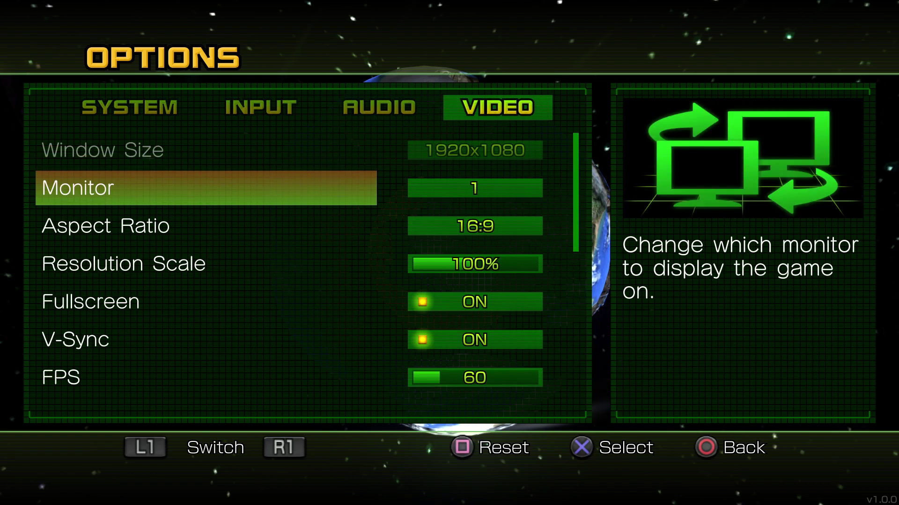
{"action": "key", "text": "Down"}
{"action": "key", "text": "Up"}
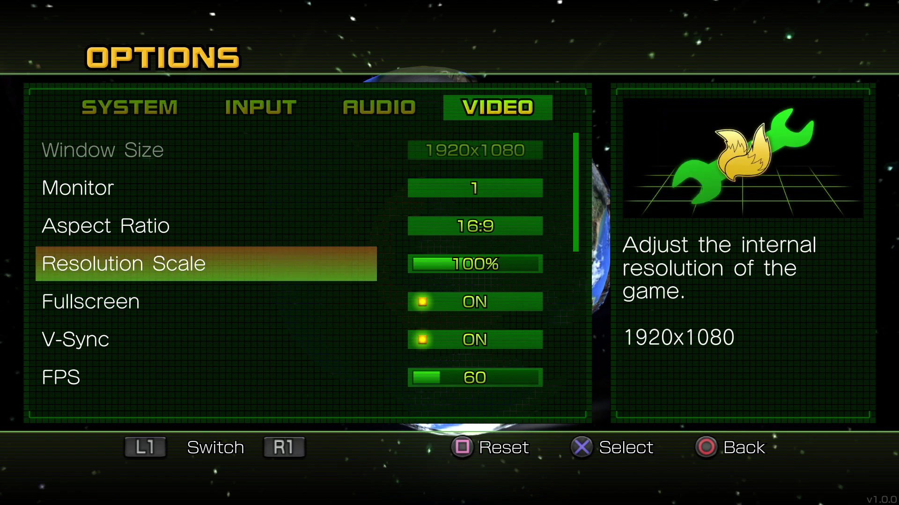
{"action": "key", "text": "Return"}
{"action": "key", "text": "Return"}
Step: Set the maximum frame rate (FPS) in the Video settings to 128
{"action": "key", "text": "Down"}
{"action": "key", "text": "Down"}
{"action": "key", "text": "Down"}
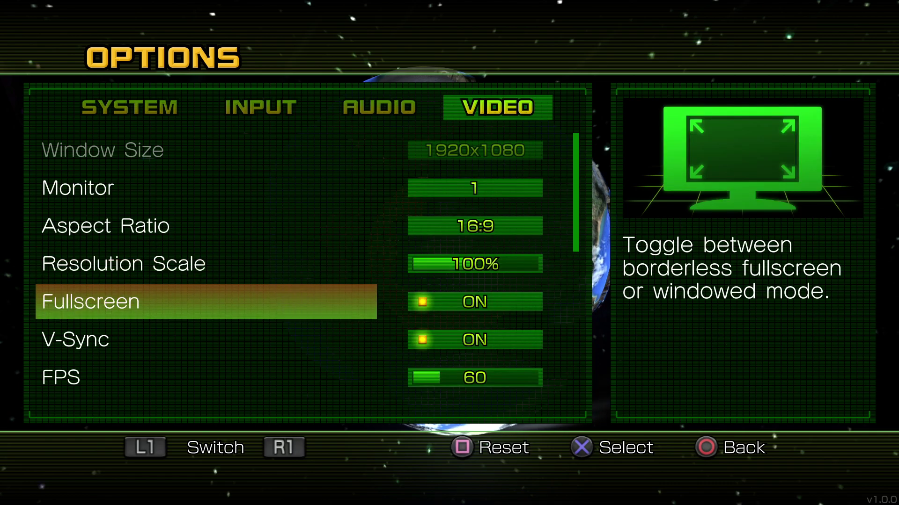
{"action": "key", "text": "Down"}
{"action": "key", "text": "Up"}
{"action": "key", "text": "Return"}
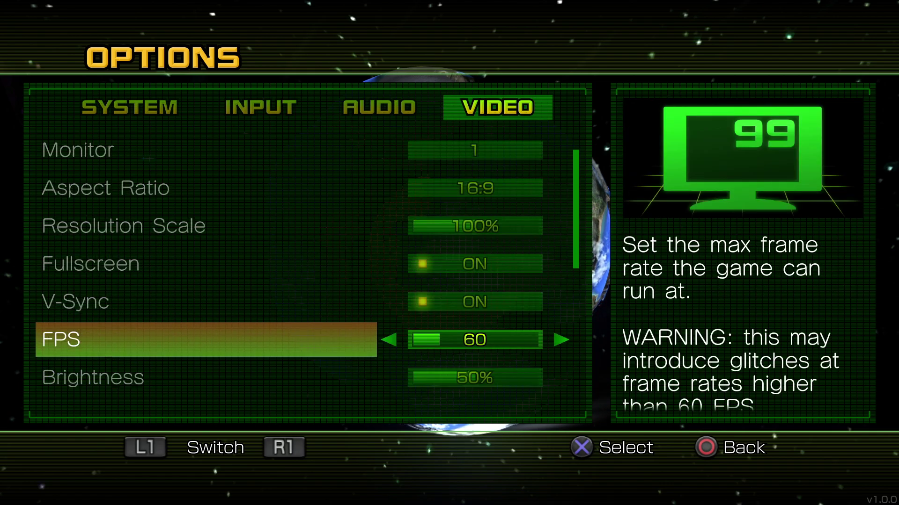
{"action": "key", "text": "Right"}
{"action": "key", "text": "Right"}
{"action": "key", "text": "Right"}
{"action": "key", "text": "Return"}
Step: Review the remaining Video settings from Brightness to the cutscene aspect ratio, and return to the title menu
{"action": "key", "text": "Down"}
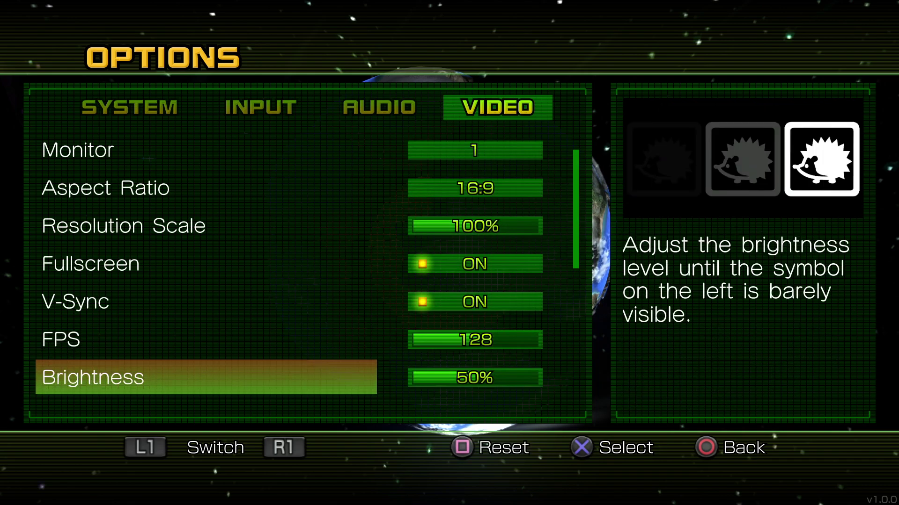
{"action": "key", "text": "Down"}
{"action": "key", "text": "Down"}
{"action": "key", "text": "Down"}
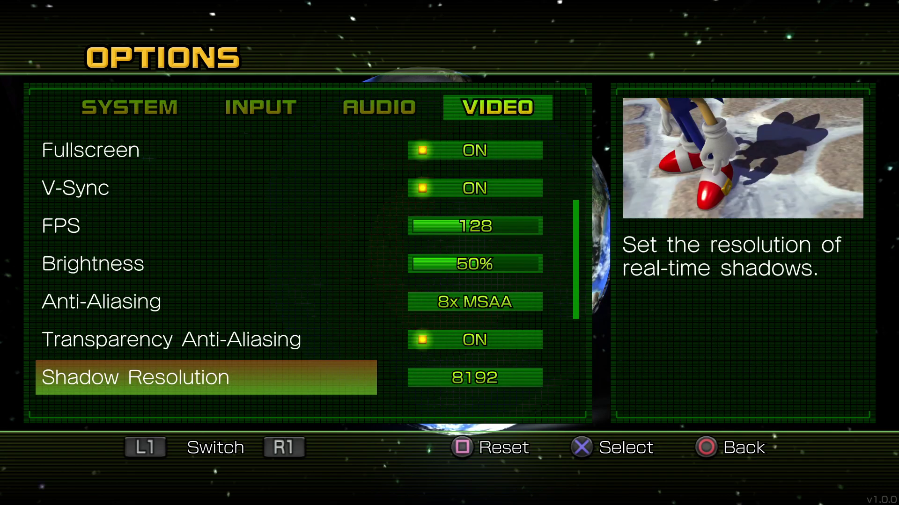
{"action": "key", "text": "Up"}
{"action": "key", "text": "Down"}
{"action": "key", "text": "Down"}
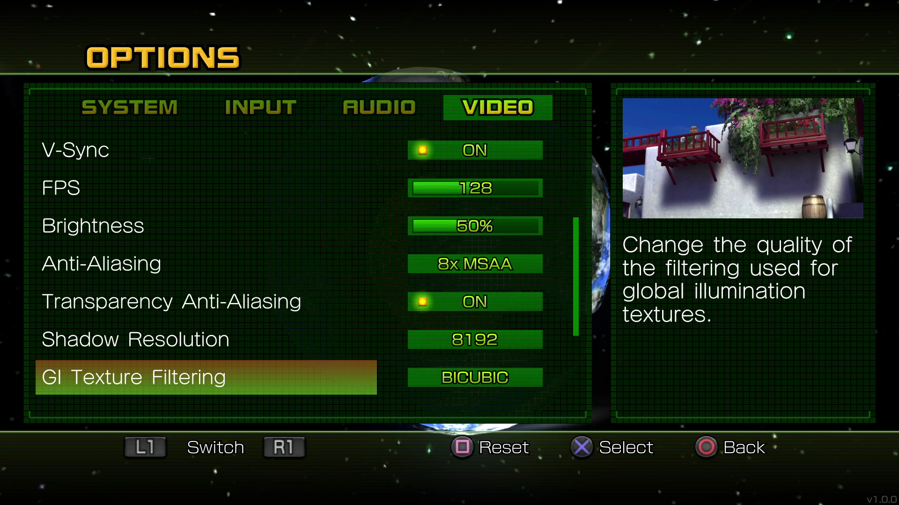
{"action": "key", "text": "Down"}
{"action": "key", "text": "Down"}
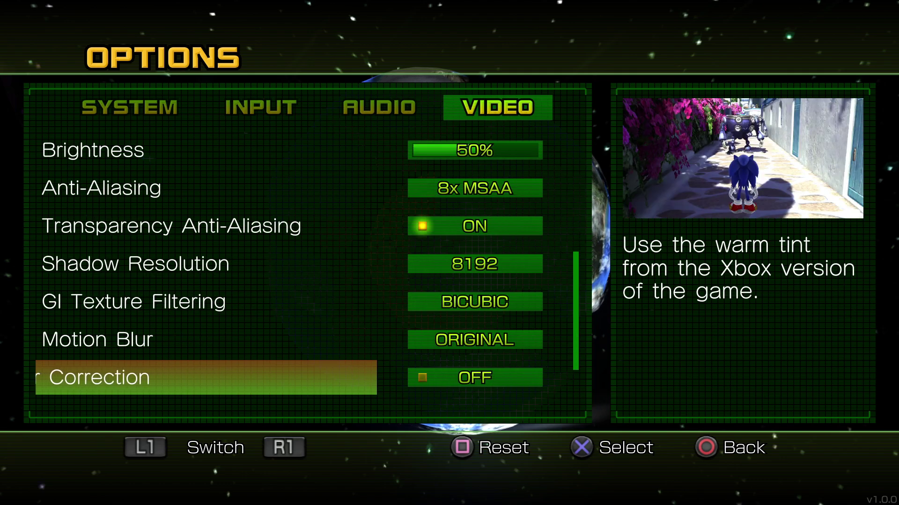
{"action": "key", "text": "Down"}
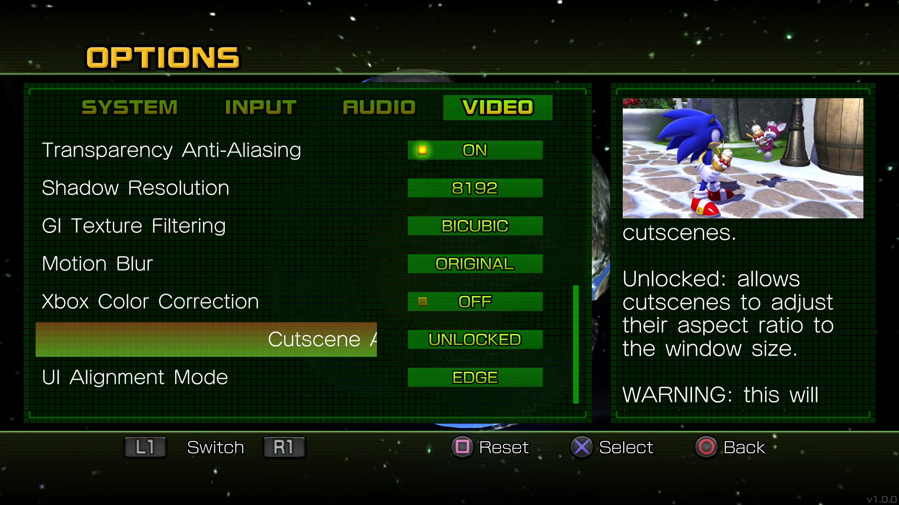
{"action": "key", "text": "Up"}
{"action": "key", "text": "Down"}
{"action": "key", "text": "Escape"}
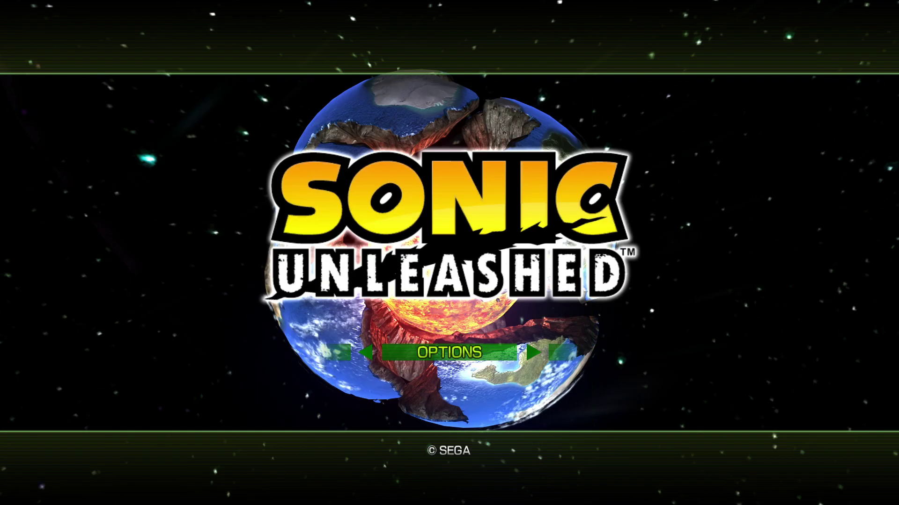
Step: Check the title menu's Install option, decline restarting the game for missing DLC, and return to the New Game entry
{"action": "key", "text": "Left"}
{"action": "key", "text": "Left"}
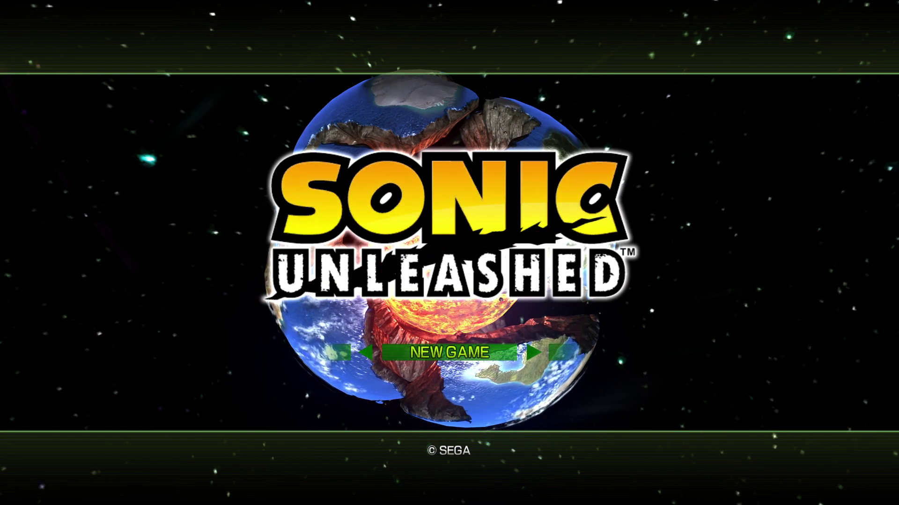
{"action": "key", "text": "Right"}
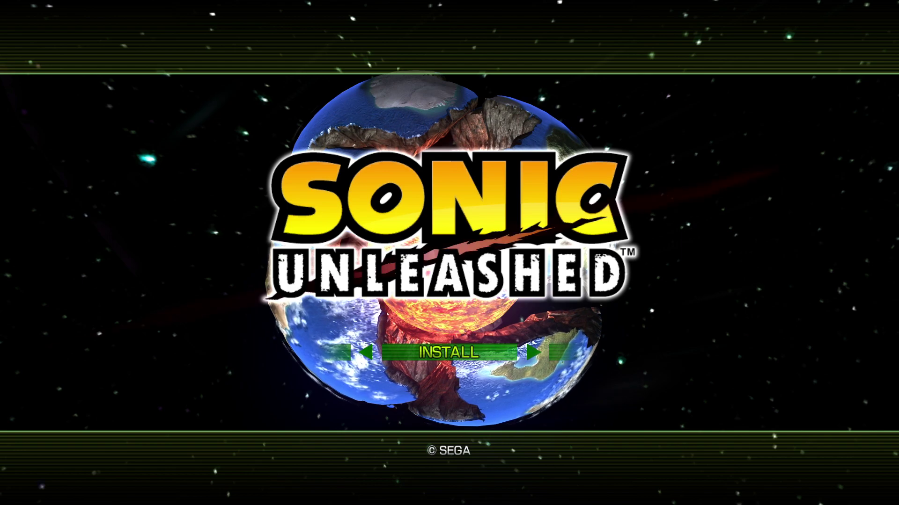
{"action": "key", "text": "Right"}
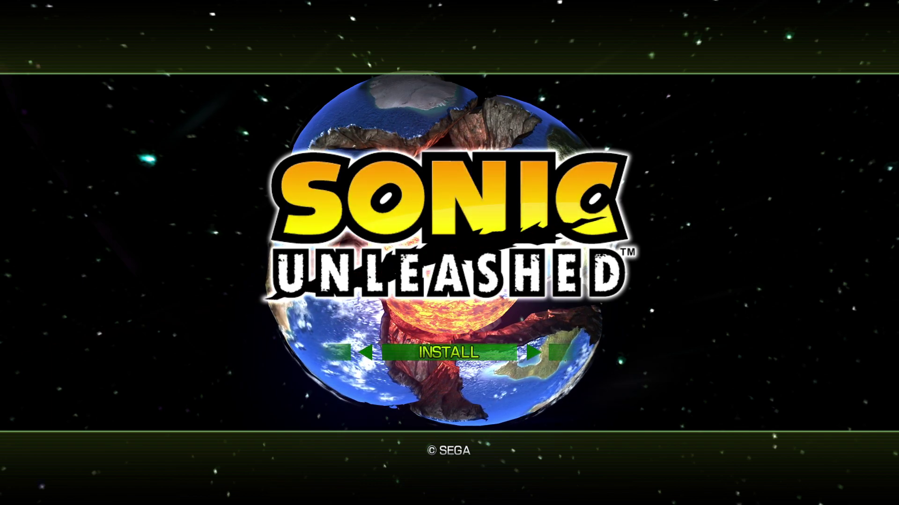
{"action": "key", "text": "Return"}
{"action": "key", "text": "Return"}
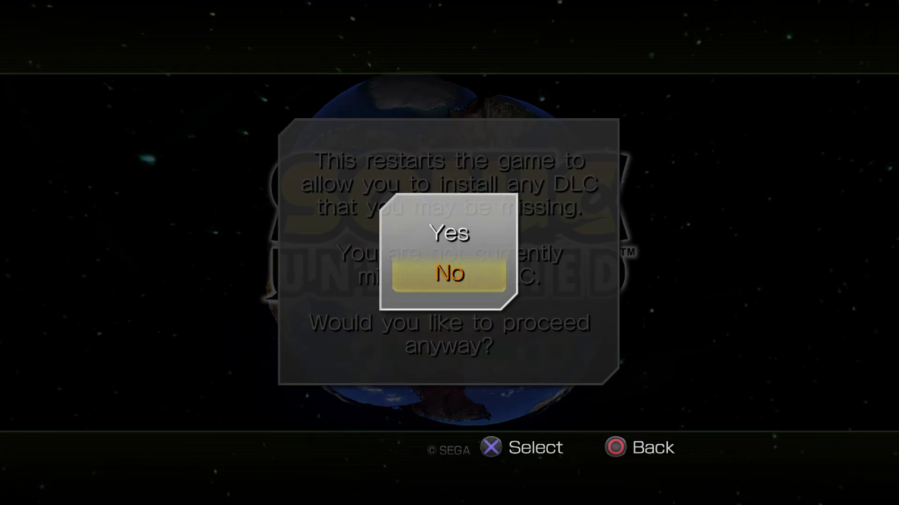
{"action": "key", "text": "Return"}
{"action": "key", "text": "Left"}
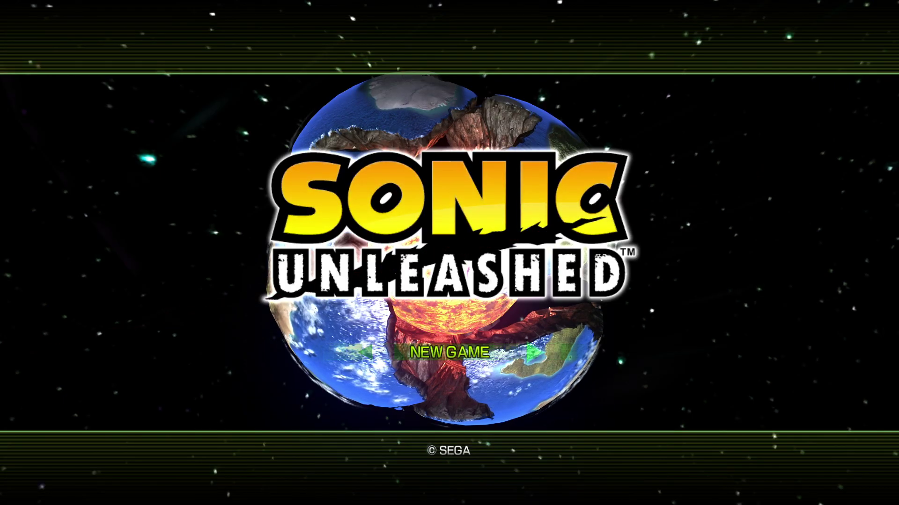